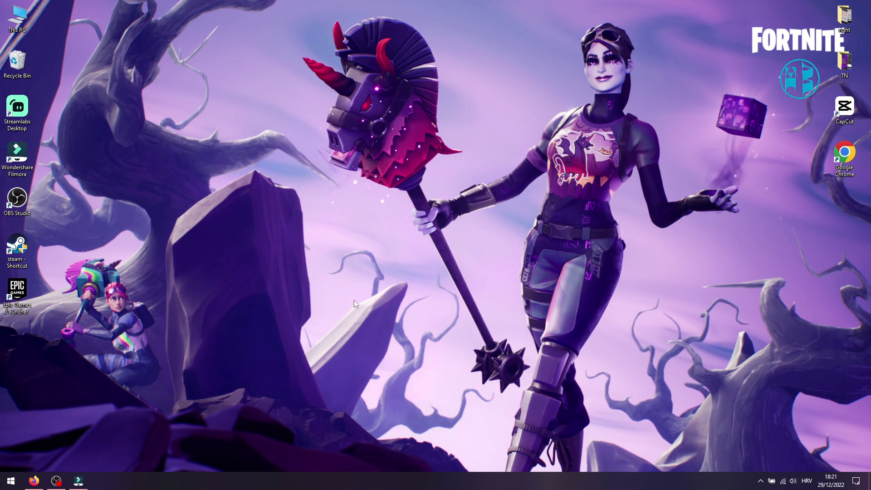
End the EpicGamesLauncher process in Task Manager, then close Task Manager.
right_click(432, 479)
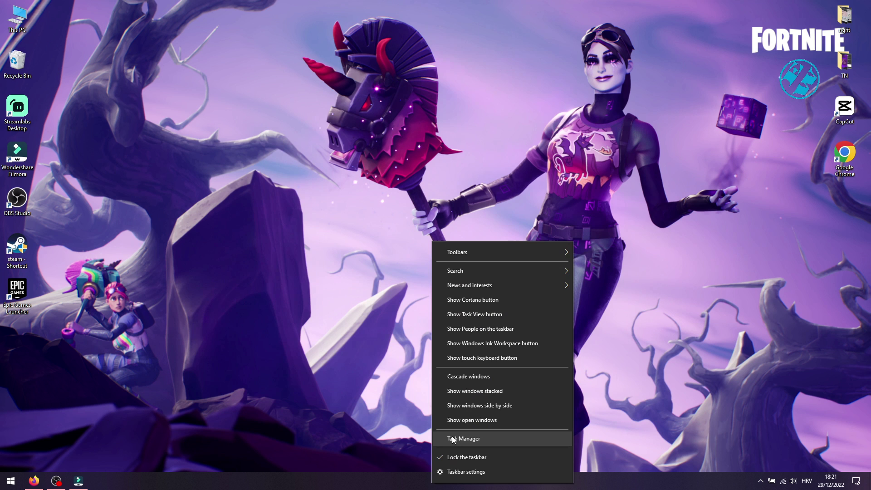
click(467, 438)
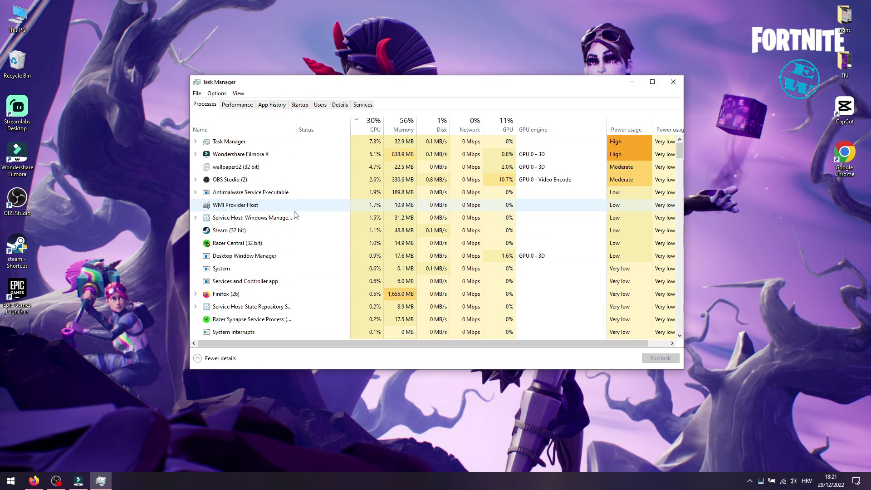
scroll(295, 215, down, 9)
scroll(295, 214, down, 10)
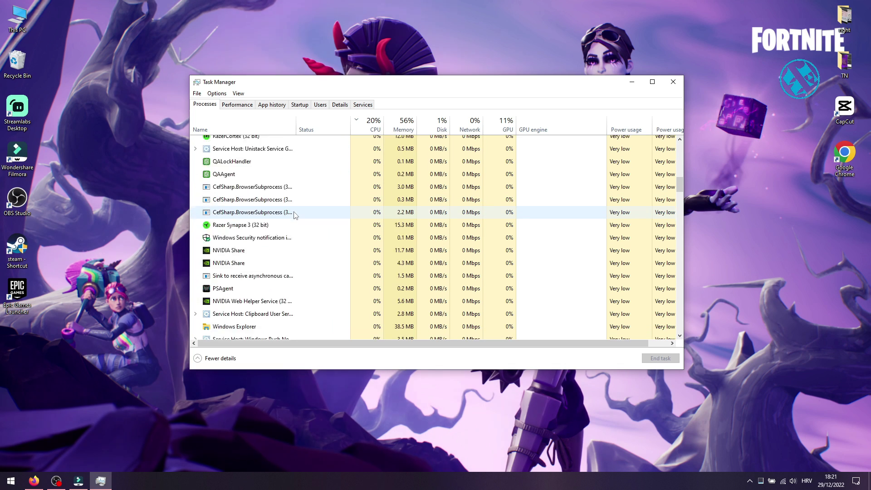
scroll(295, 217, down, 10)
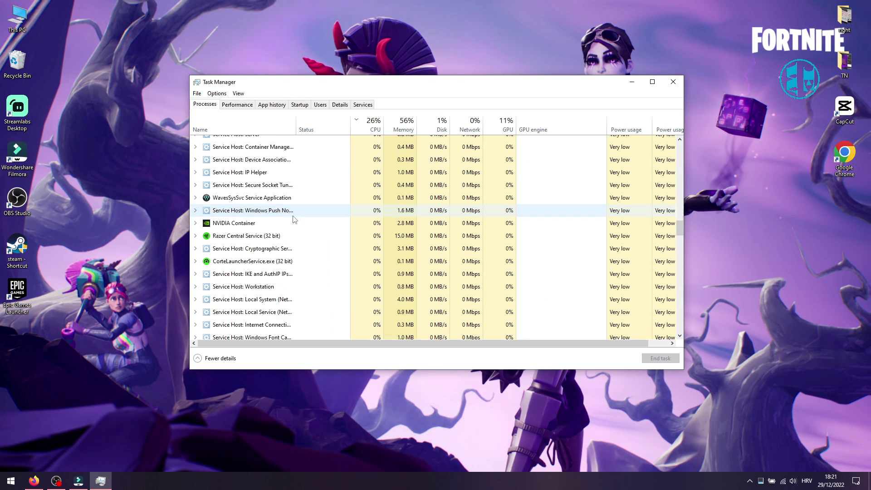
scroll(292, 219, down, 1)
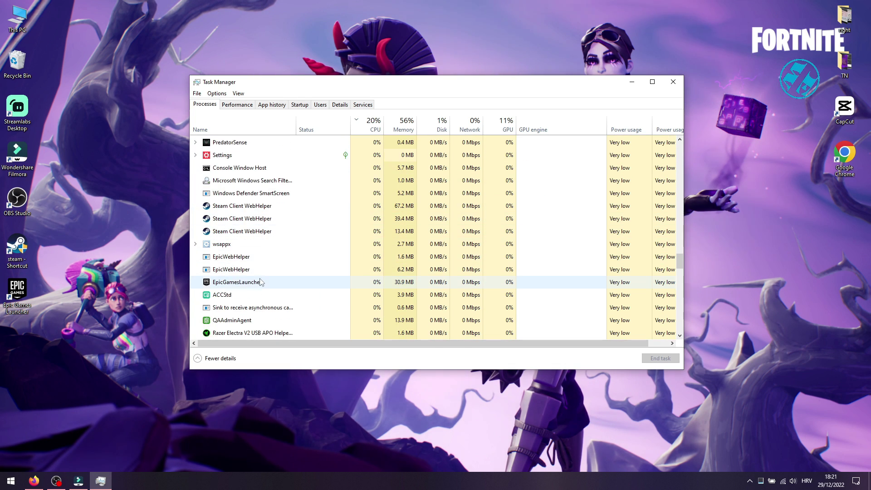
right_click(234, 284)
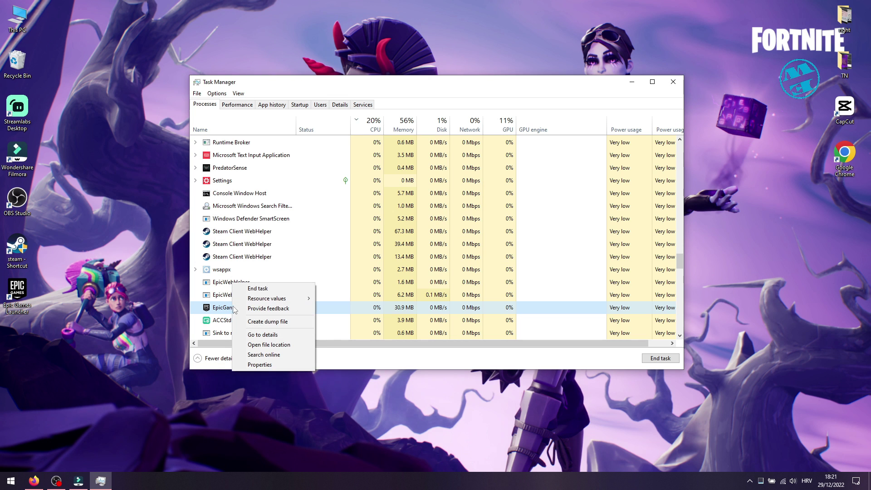
click(259, 289)
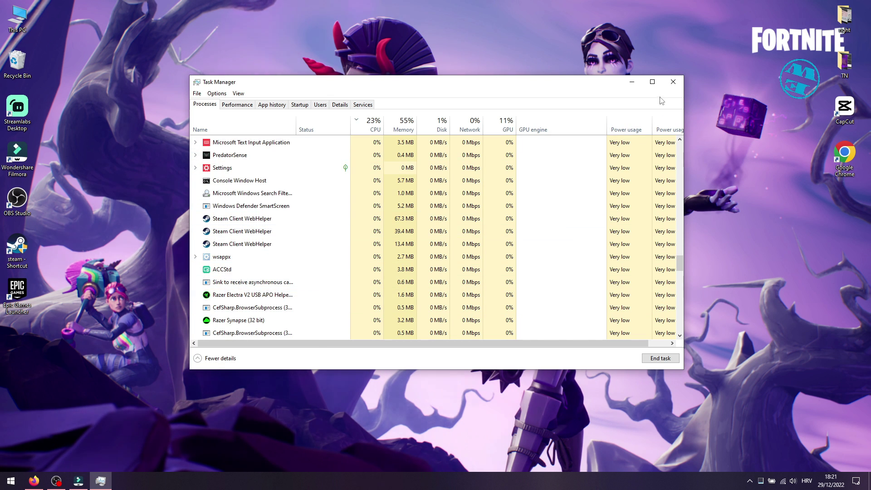
click(673, 82)
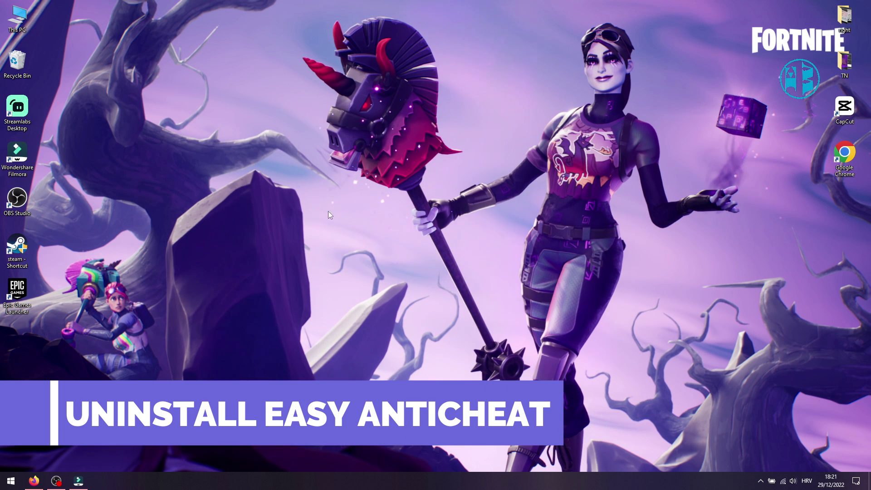
In File Explorer, open the EasyAntiCheat folder at SSD (G:) > Fortnite > Fortnite > FortniteGame > Binaries > Win64.
double_click(16, 18)
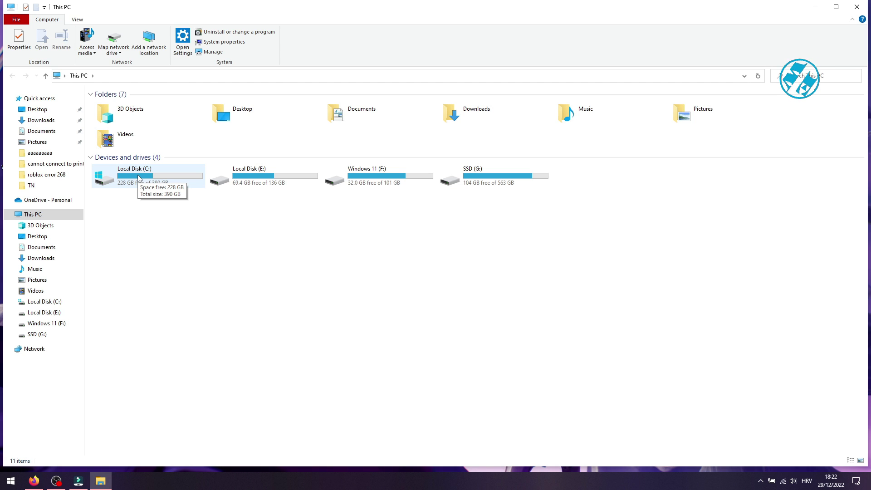
double_click(476, 179)
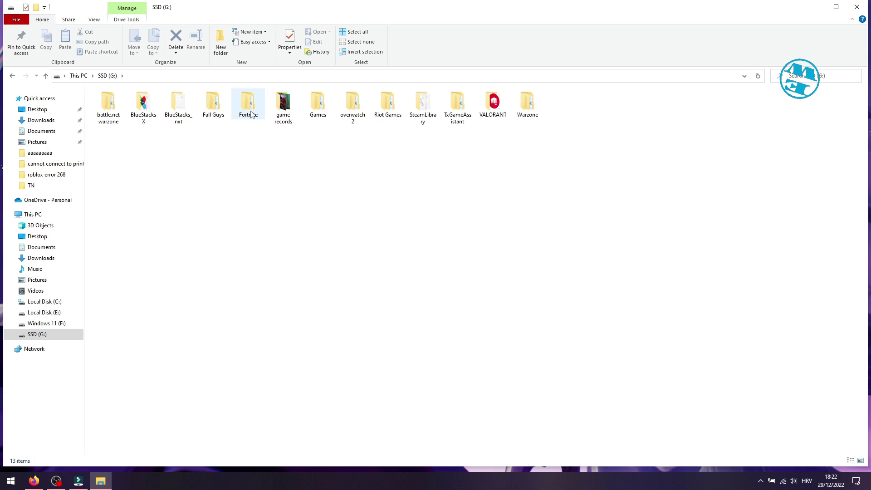
double_click(249, 107)
double_click(119, 110)
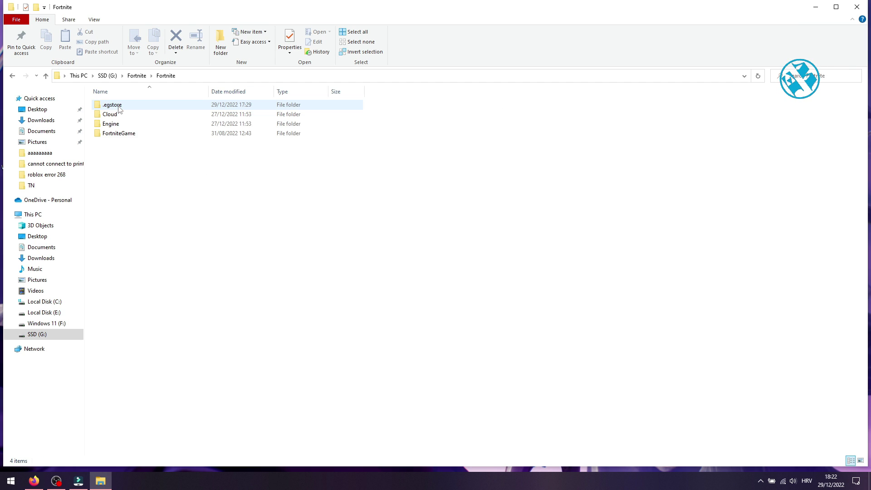
double_click(122, 134)
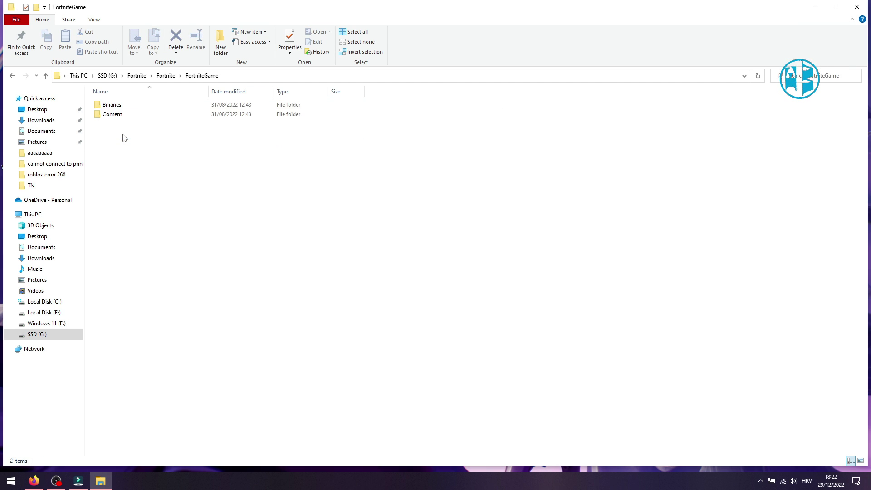
double_click(117, 107)
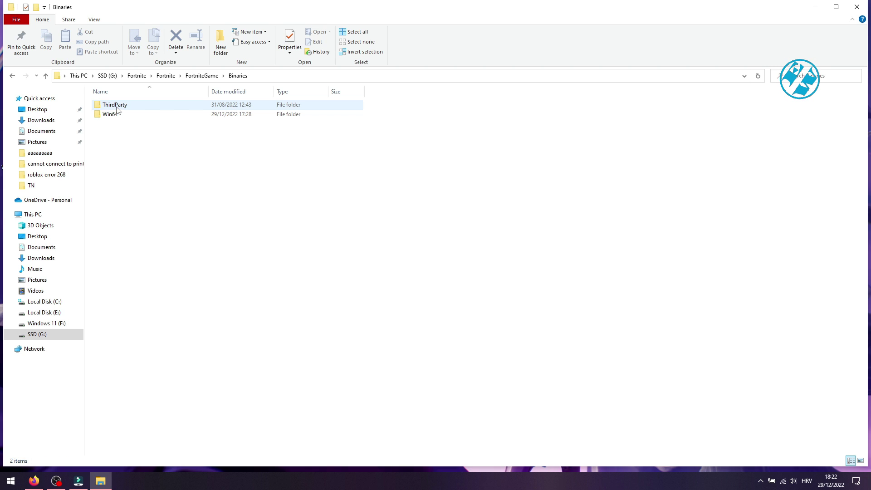
double_click(111, 115)
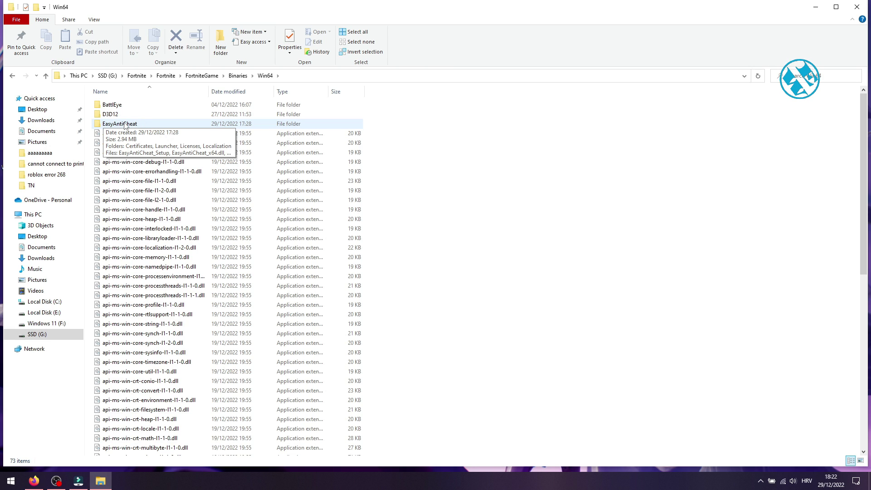
double_click(125, 124)
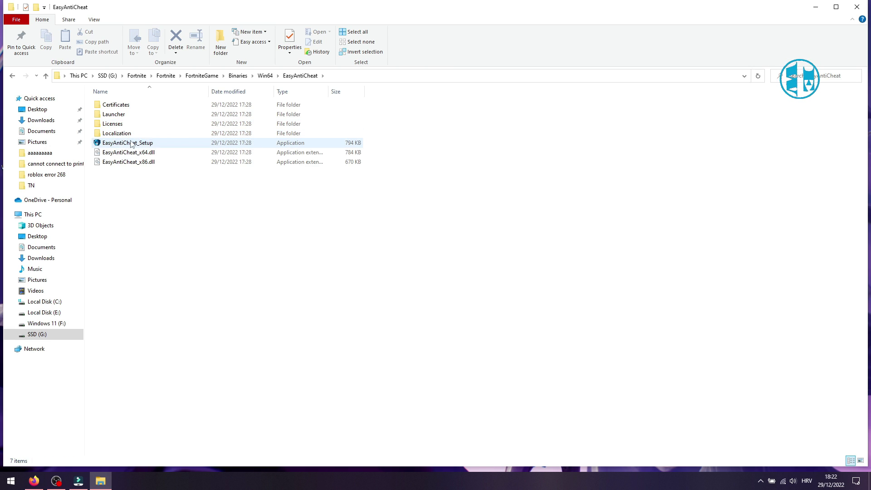
Run EasyAntiCheat_Setup with administrator permission, uninstall Easy Anti-Cheat for Current (Game 217), and close the setup.
double_click(130, 144)
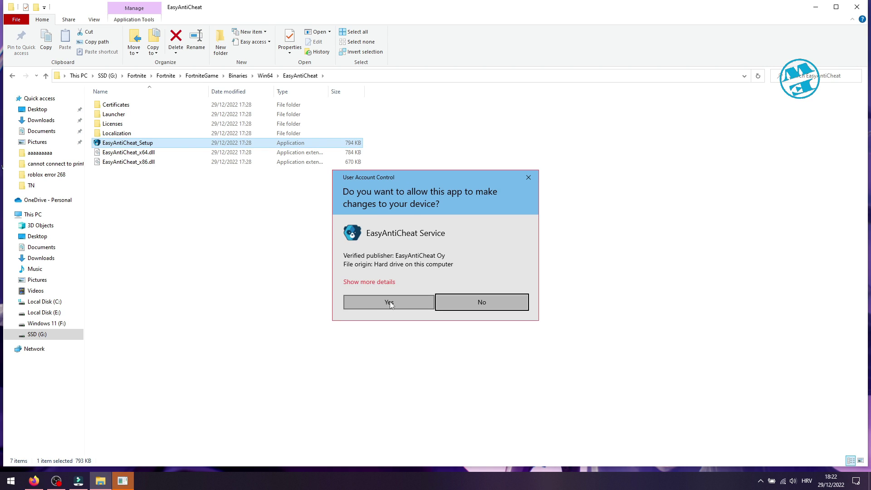
click(386, 302)
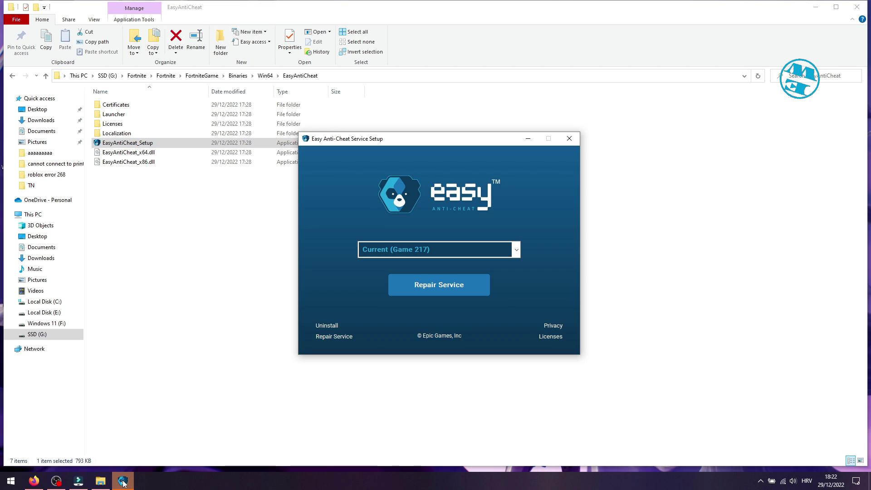
click(326, 326)
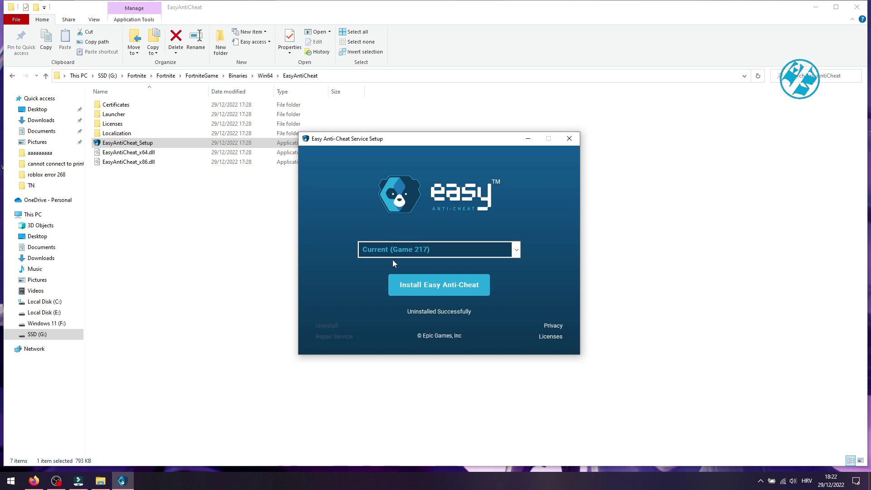
click(568, 139)
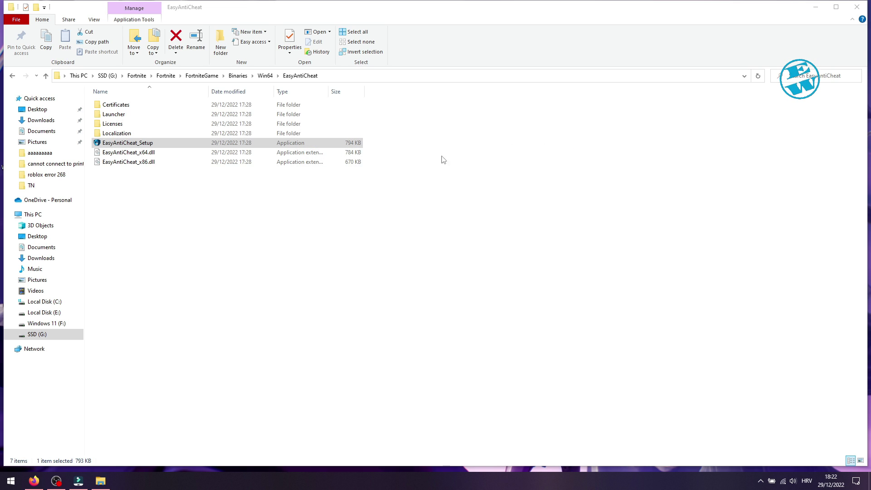
Return to the Win64 folder and delete the EasyAntiCheat folder.
click(13, 76)
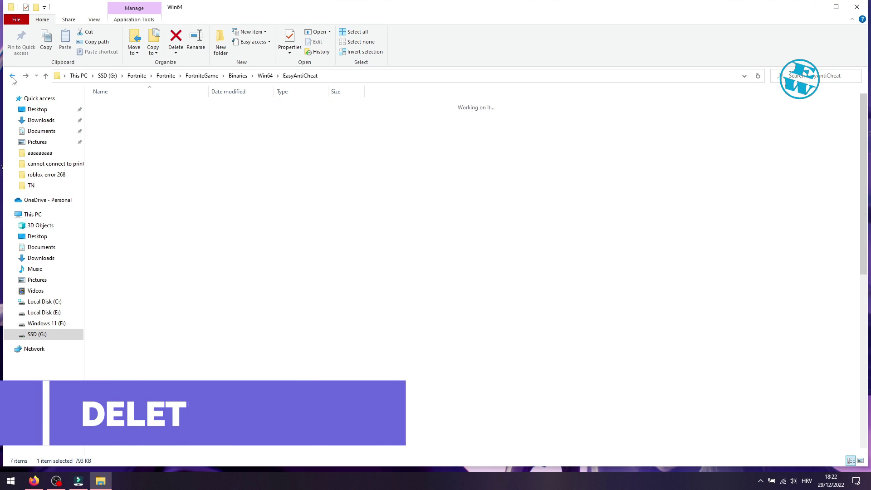
right_click(122, 125)
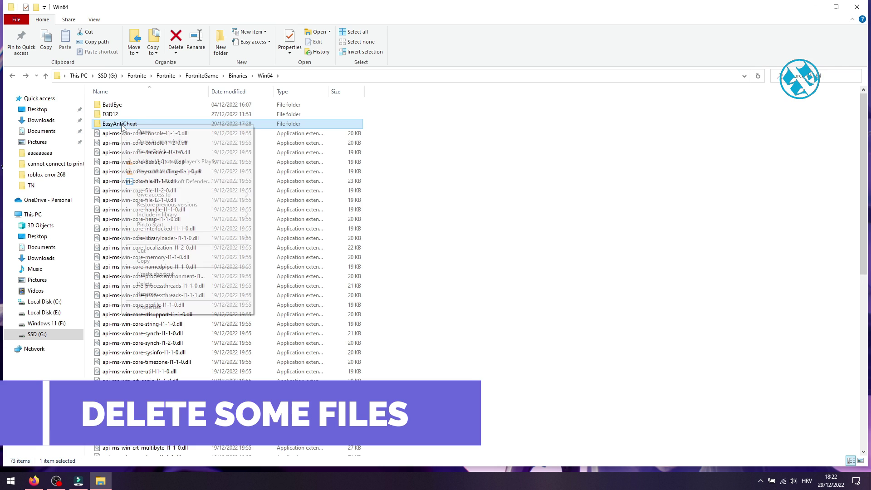
click(153, 284)
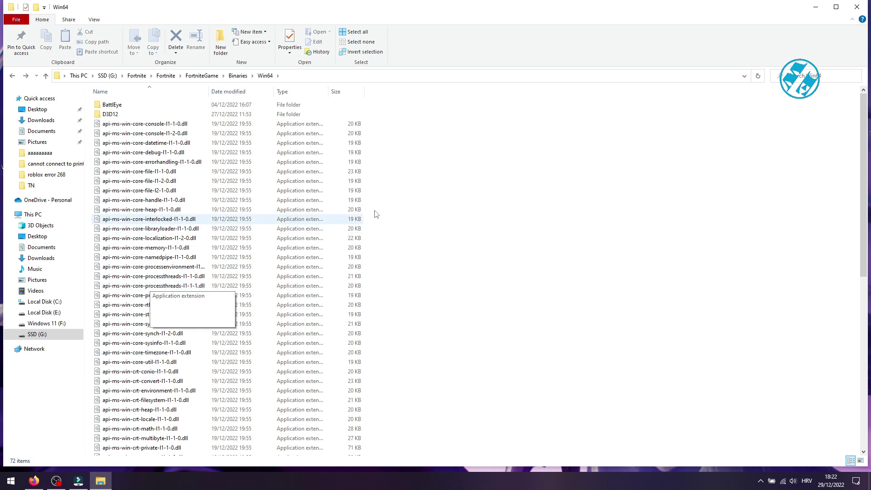
Delete FortniteClient-Win64-Shipping, its _BE and _EAC versions, and FortniteLauncher from the Win64 folder, then close File Explorer.
scroll(430, 198, down, 12)
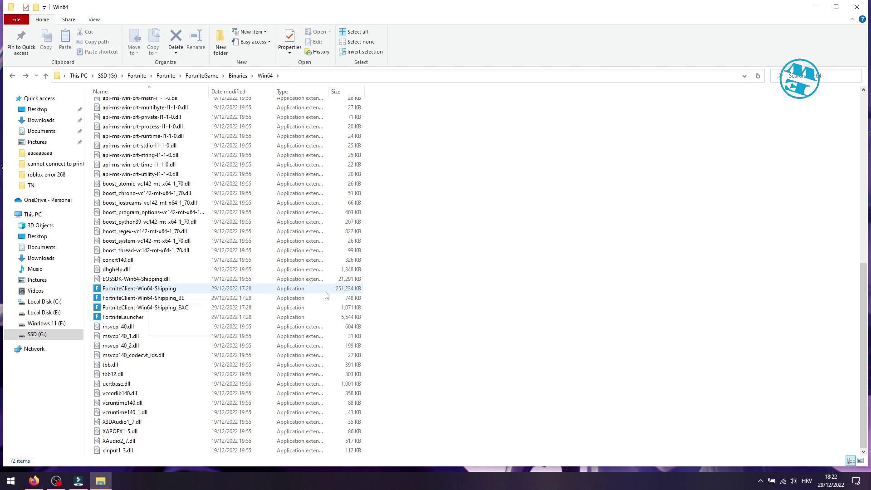
drag(357, 291, 260, 318)
right_click(204, 307)
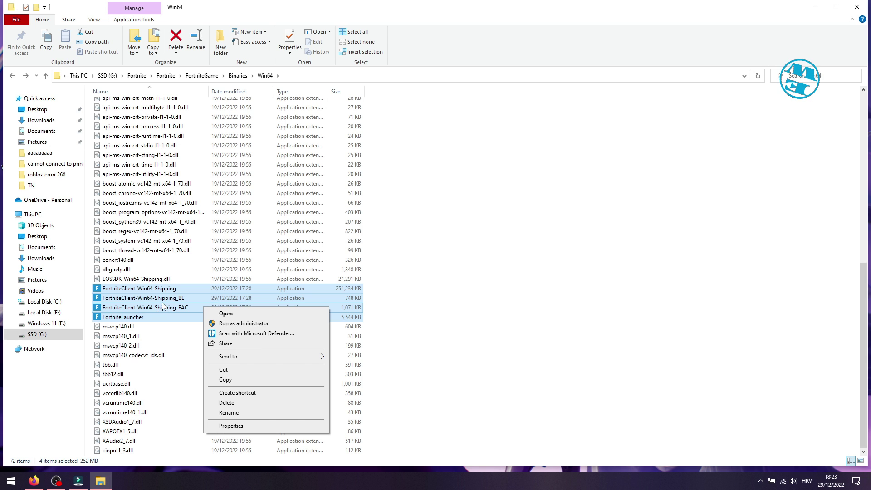
click(226, 403)
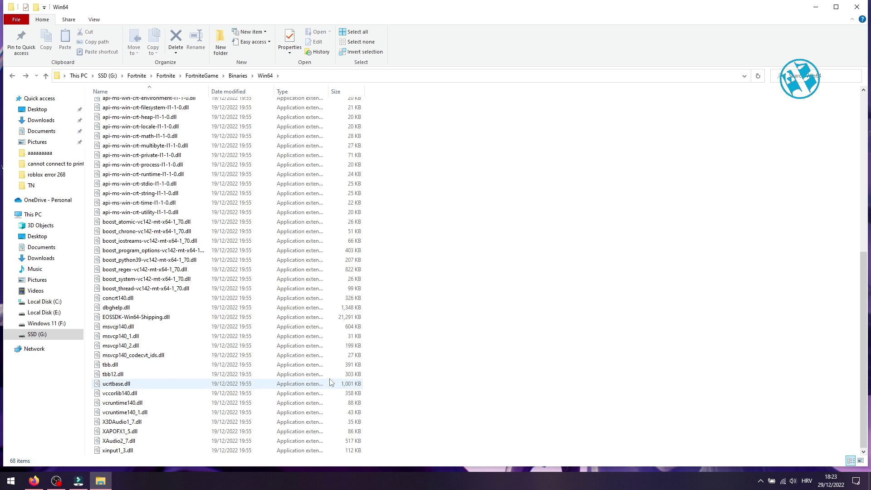
click(856, 7)
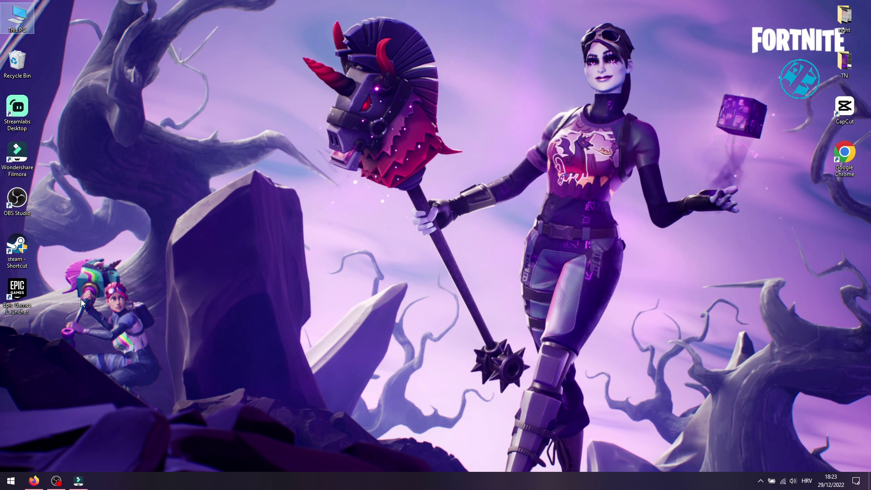
Start the Epic Games Launcher and find Fortnite in the game library.
double_click(20, 297)
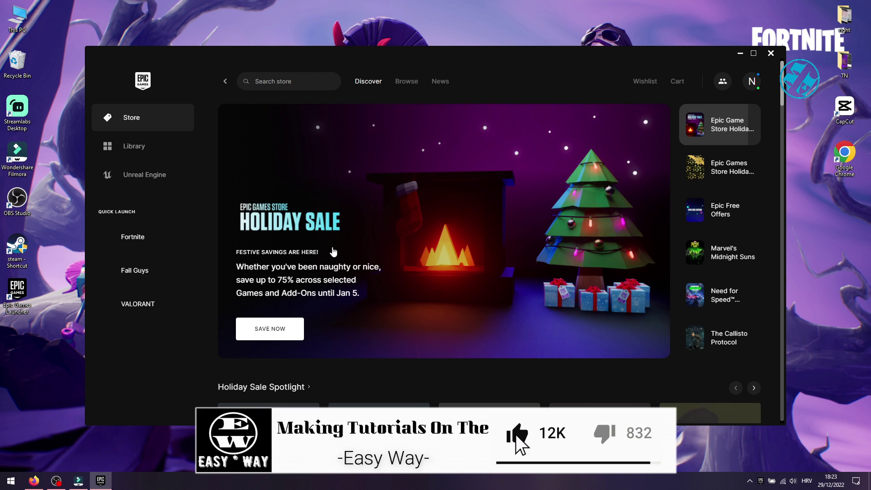
click(132, 146)
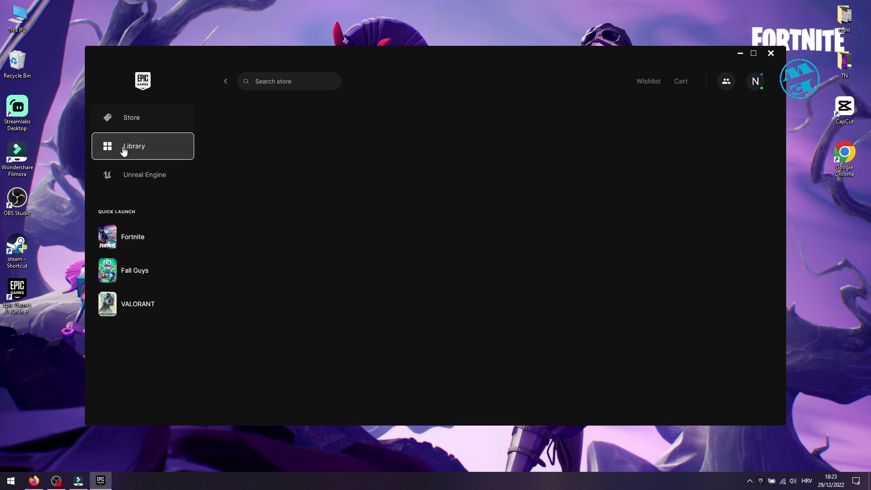
scroll(317, 261, down, 8)
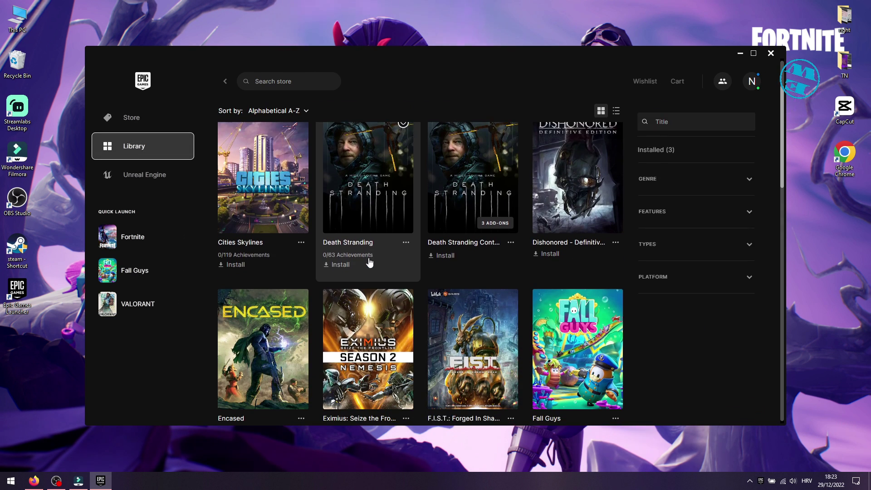
scroll(370, 262, down, 1)
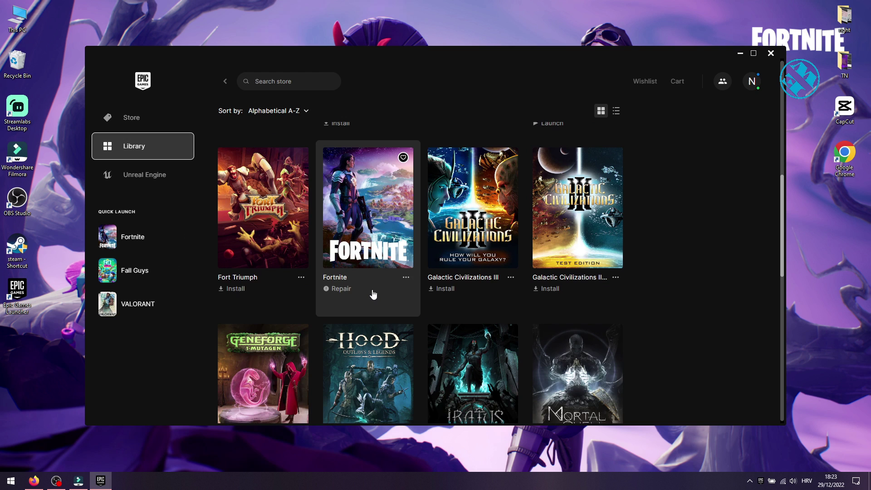
Verify Fortnite's files through its Manage options and minimize the launcher once Fortnite is ready to launch.
click(405, 277)
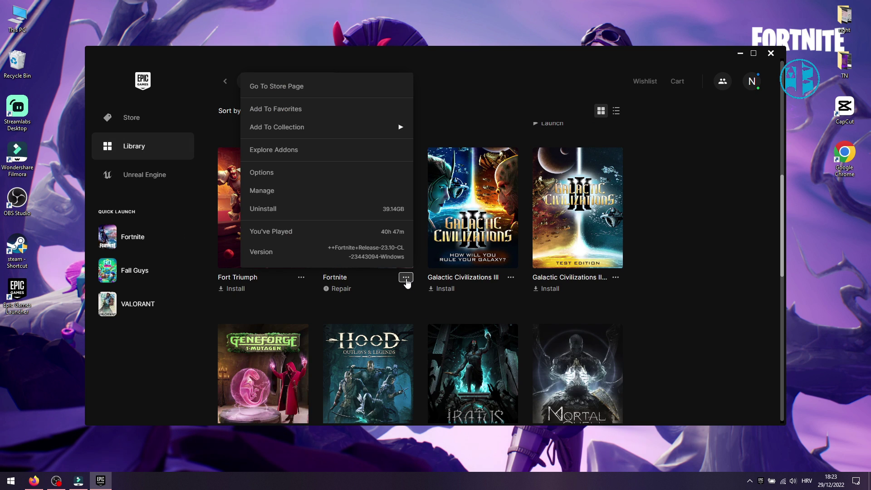
click(272, 191)
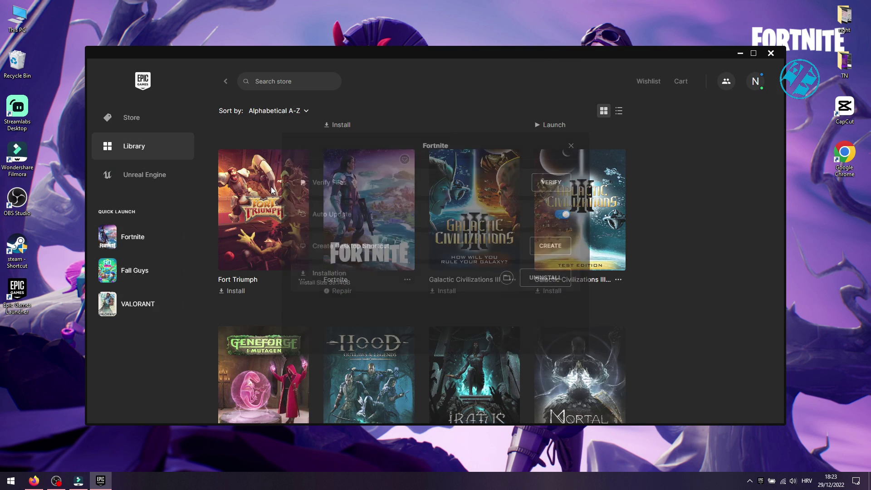
click(554, 181)
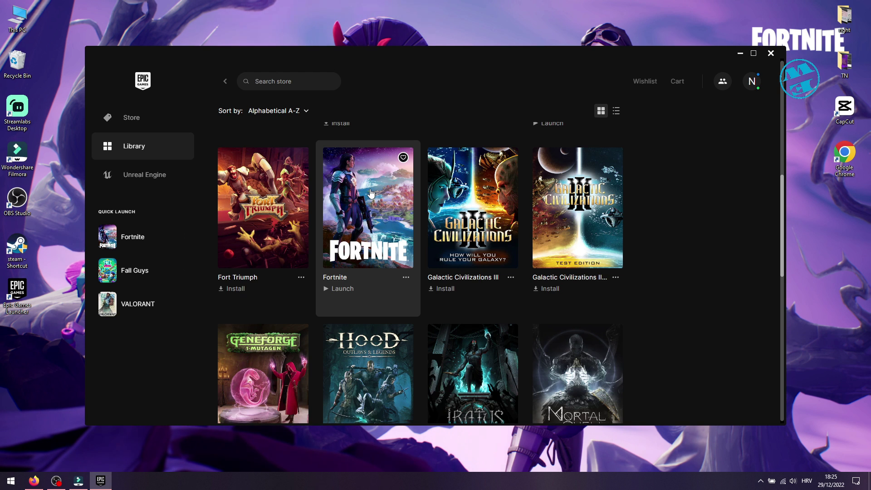
click(740, 53)
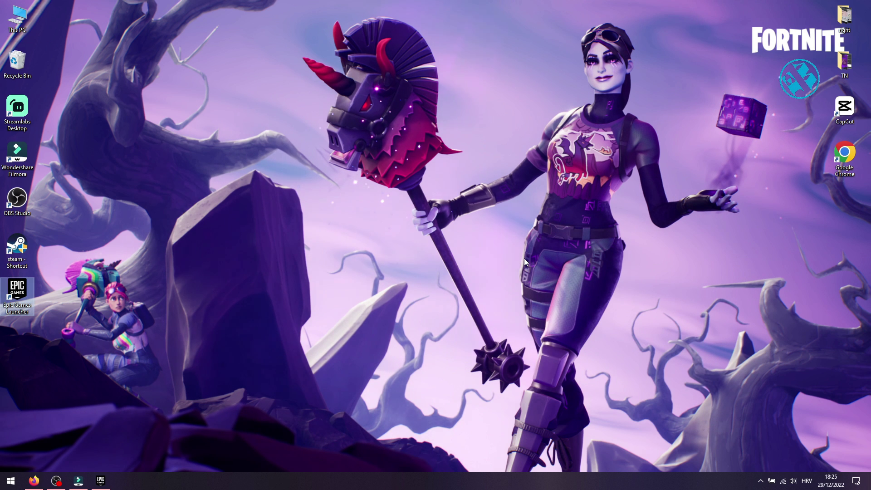
click(470, 319)
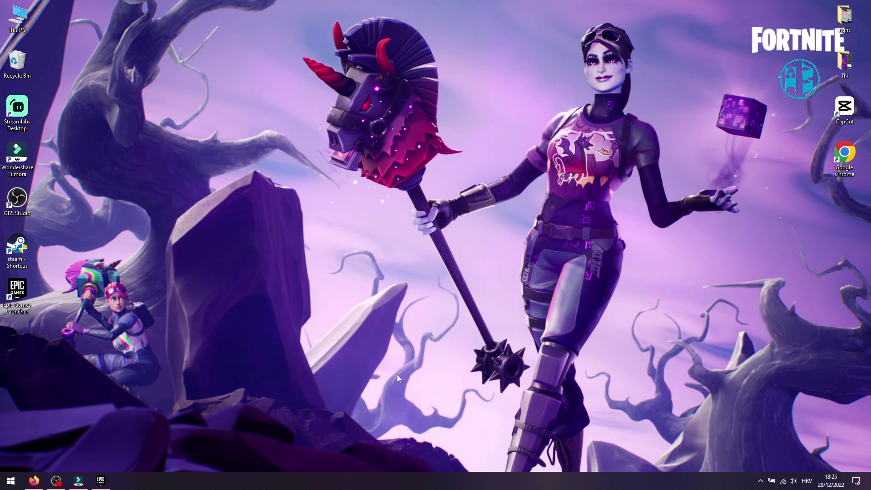